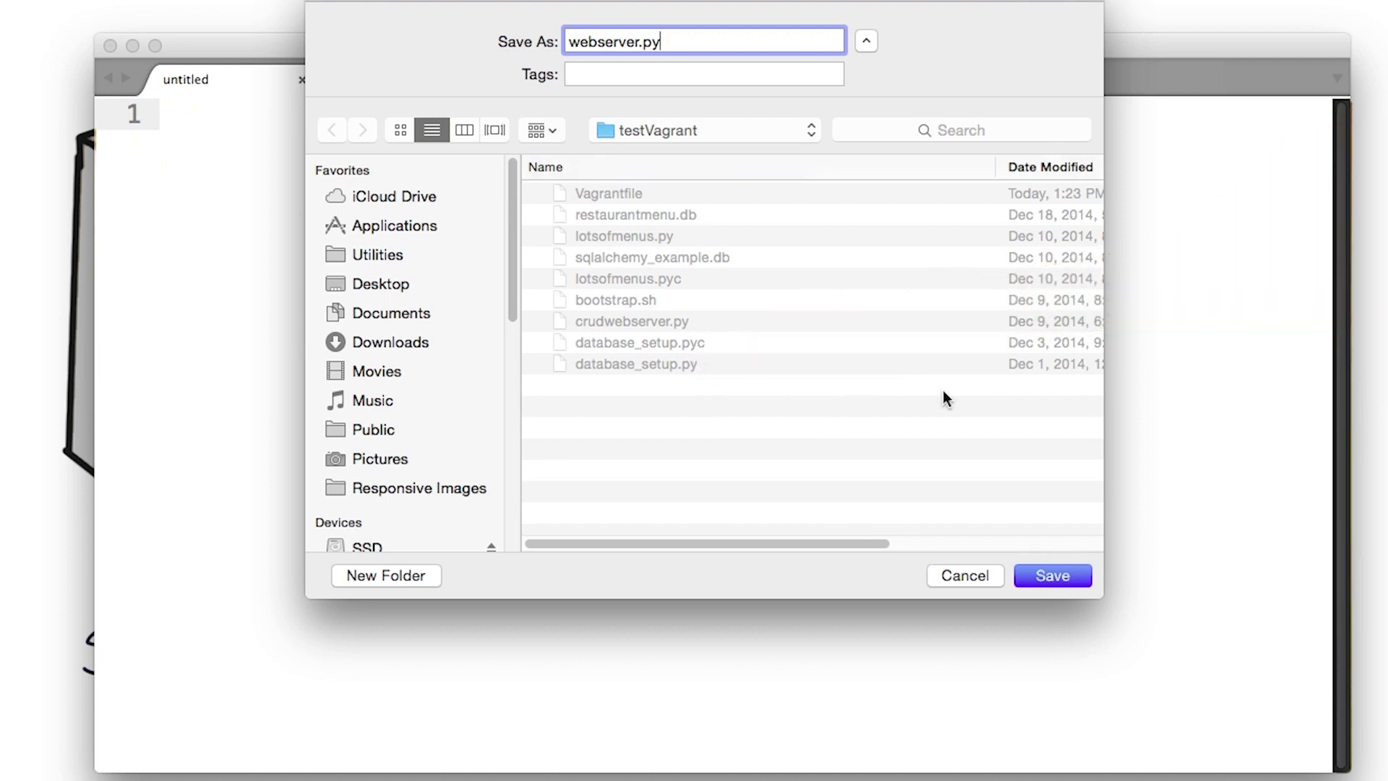
Save the untitled file as webserver.py in the testVagrant folder.
{"action": "left_click", "coordinate": [1081, 569]}
{"action": "scroll", "coordinate": [1066, 417], "scroll_direction": "down", "scroll_amount": 5}
{"action": "scroll", "coordinate": [1067, 418], "scroll_direction": "down", "scroll_amount": 5}
{"action": "scroll", "coordinate": [1067, 418], "scroll_direction": "down", "scroll_amount": 4}
{"action": "scroll", "coordinate": [1066, 418], "scroll_direction": "down", "scroll_amount": 4}
{"action": "scroll", "coordinate": [1066, 418], "scroll_direction": "down", "scroll_amount": 5}
{"action": "scroll", "coordinate": [1066, 418], "scroll_direction": "down", "scroll_amount": 5}
{"action": "scroll", "coordinate": [1067, 417], "scroll_direction": "down", "scroll_amount": 3}
{"action": "scroll", "coordinate": [1066, 418], "scroll_direction": "down", "scroll_amount": 4}
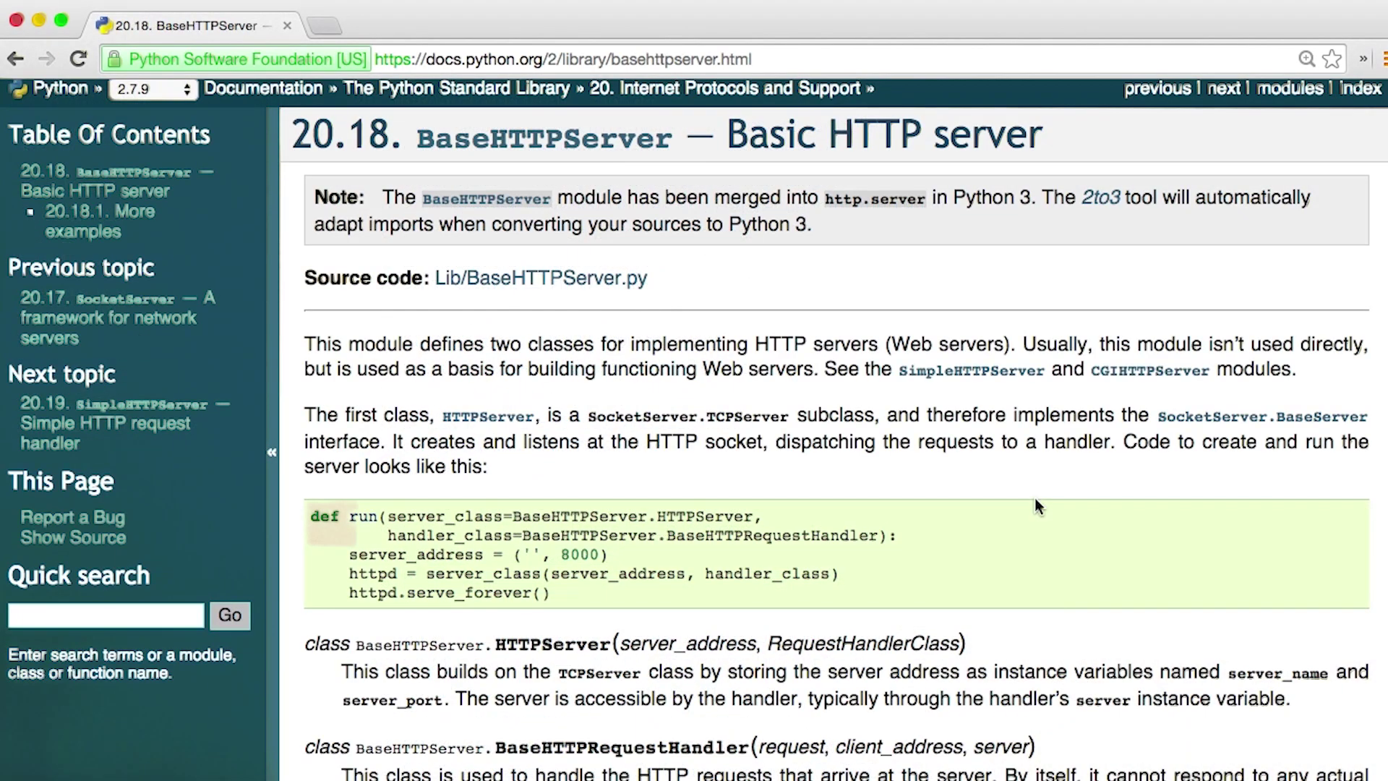
{"action": "scroll", "coordinate": [1035, 497], "scroll_direction": "down", "scroll_amount": 1}
{"action": "scroll", "coordinate": [1034, 498], "scroll_direction": "down", "scroll_amount": 1}
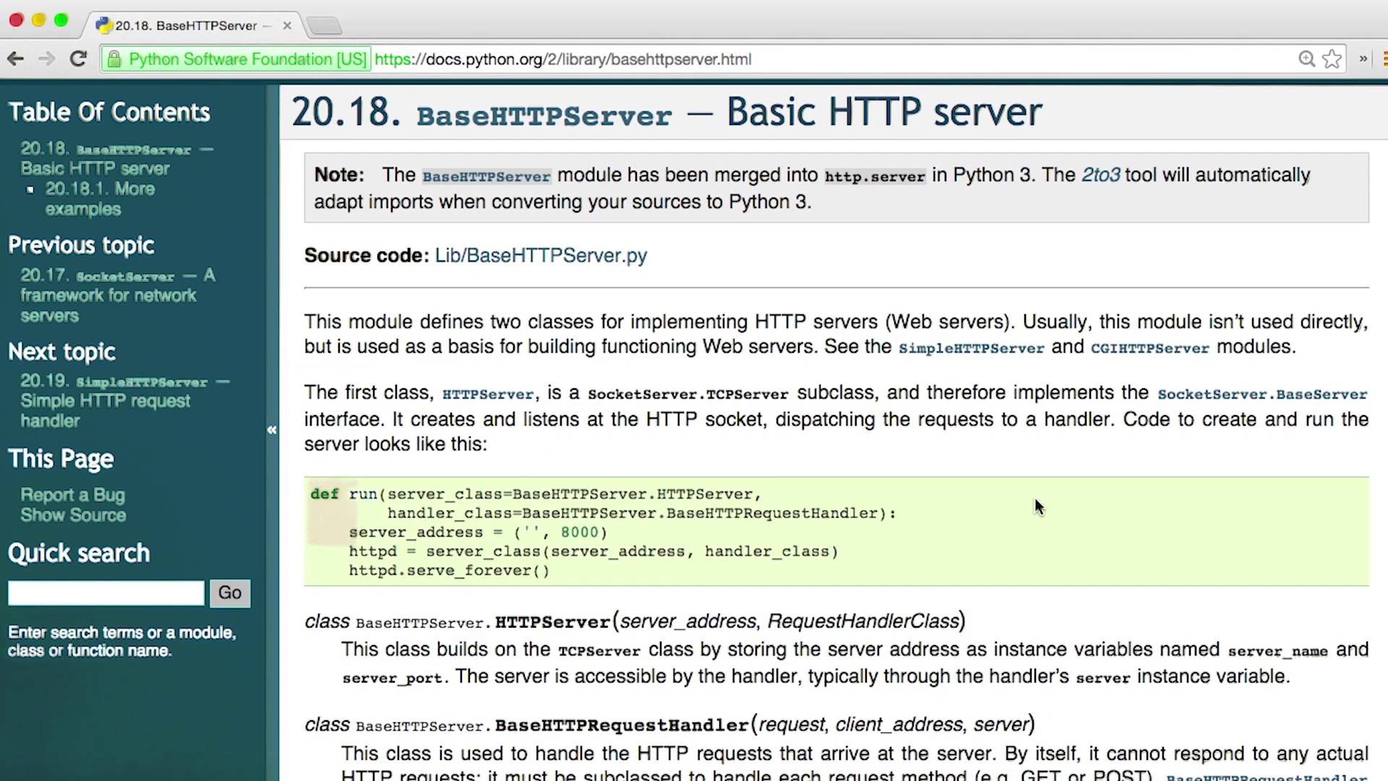
{"action": "scroll", "coordinate": [1034, 498], "scroll_direction": "down", "scroll_amount": 2}
{"action": "scroll", "coordinate": [1035, 498], "scroll_direction": "down", "scroll_amount": 1}
{"action": "scroll", "coordinate": [1036, 499], "scroll_direction": "down", "scroll_amount": 1}
{"action": "scroll", "coordinate": [1036, 497], "scroll_direction": "down", "scroll_amount": 1}
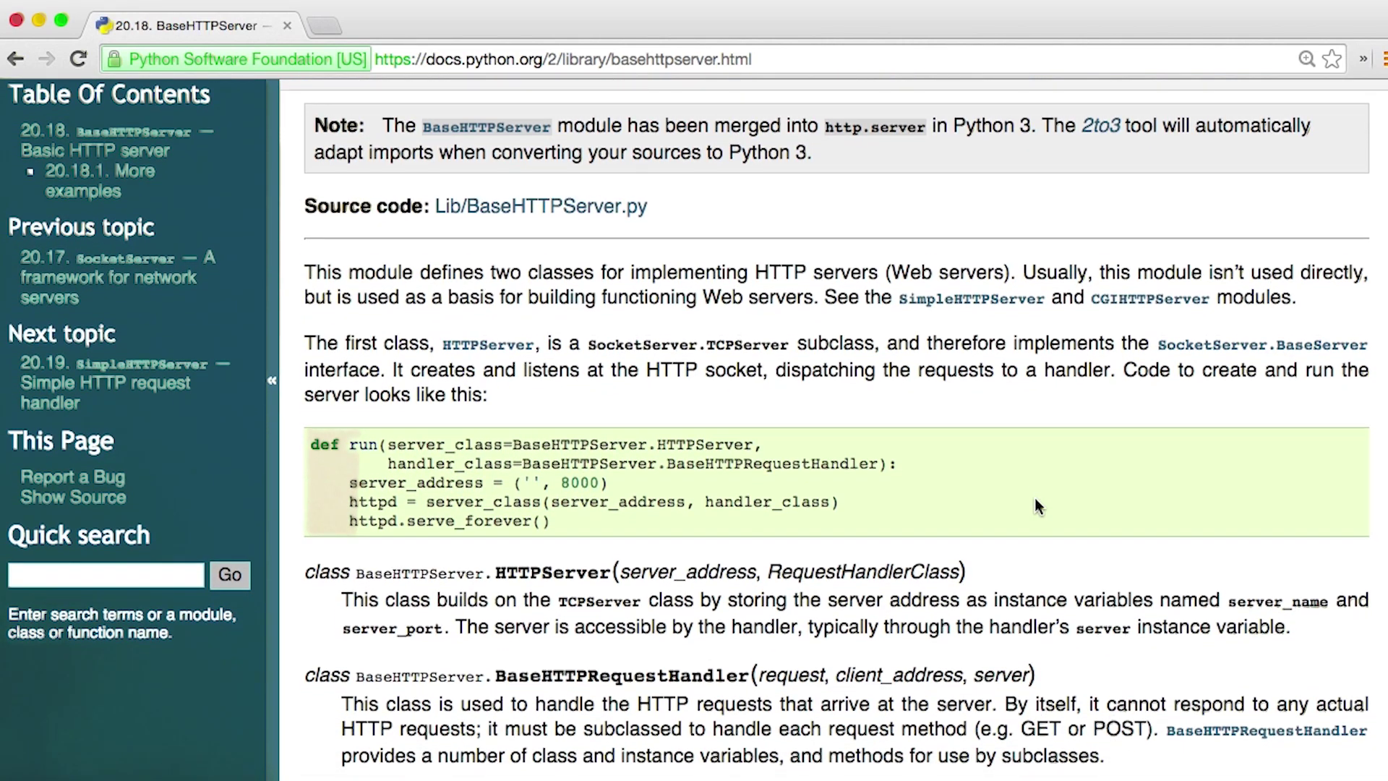
{"action": "scroll", "coordinate": [1035, 498], "scroll_direction": "down", "scroll_amount": 1}
{"action": "scroll", "coordinate": [1035, 498], "scroll_direction": "down", "scroll_amount": 3}
{"action": "scroll", "coordinate": [1035, 499], "scroll_direction": "down", "scroll_amount": 3}
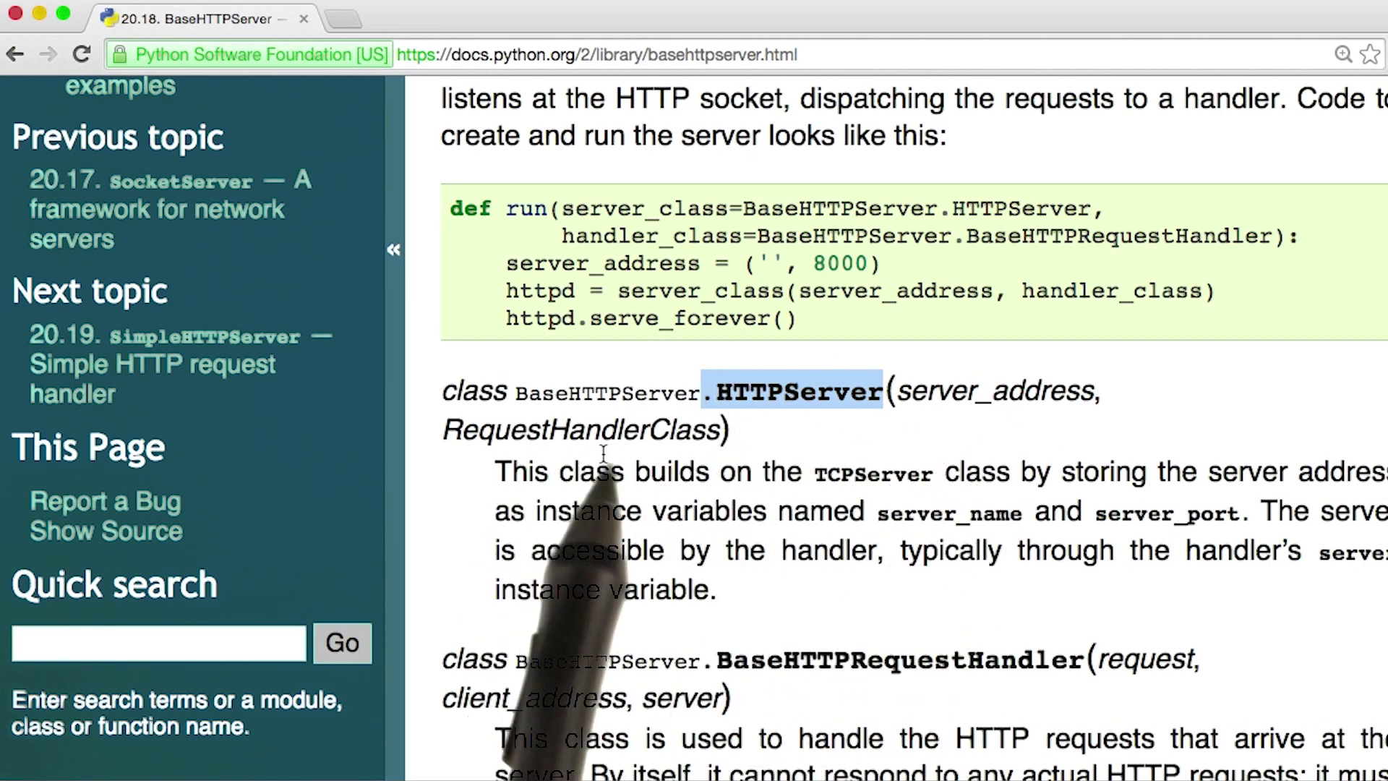
Highlight that HTTPServer builds on TCPServer and the server_address parameter in the docs.
{"action": "left_click_drag", "start_coordinate": [935, 473], "coordinate": [635, 467]}
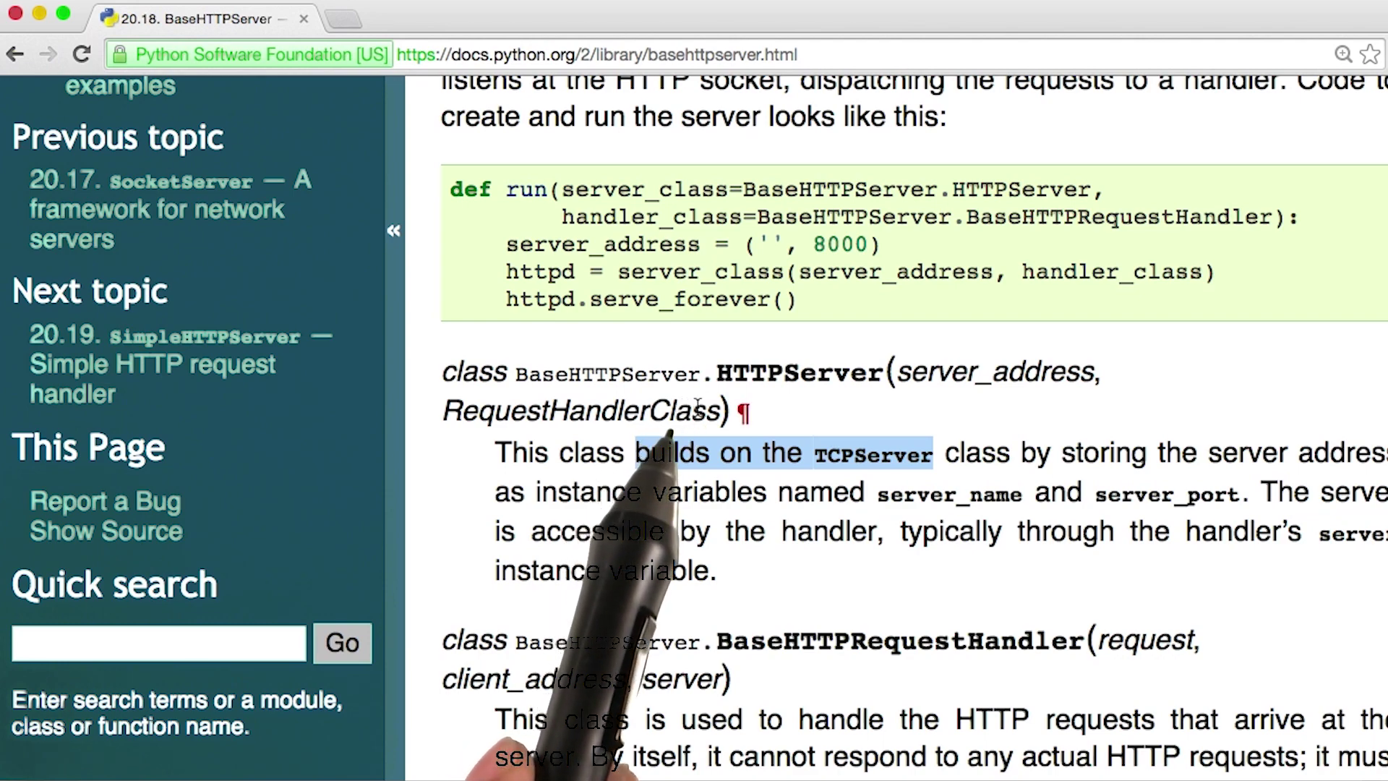
{"action": "scroll", "coordinate": [939, 389], "scroll_direction": "down", "scroll_amount": 1}
{"action": "double_click", "coordinate": [942, 373]}
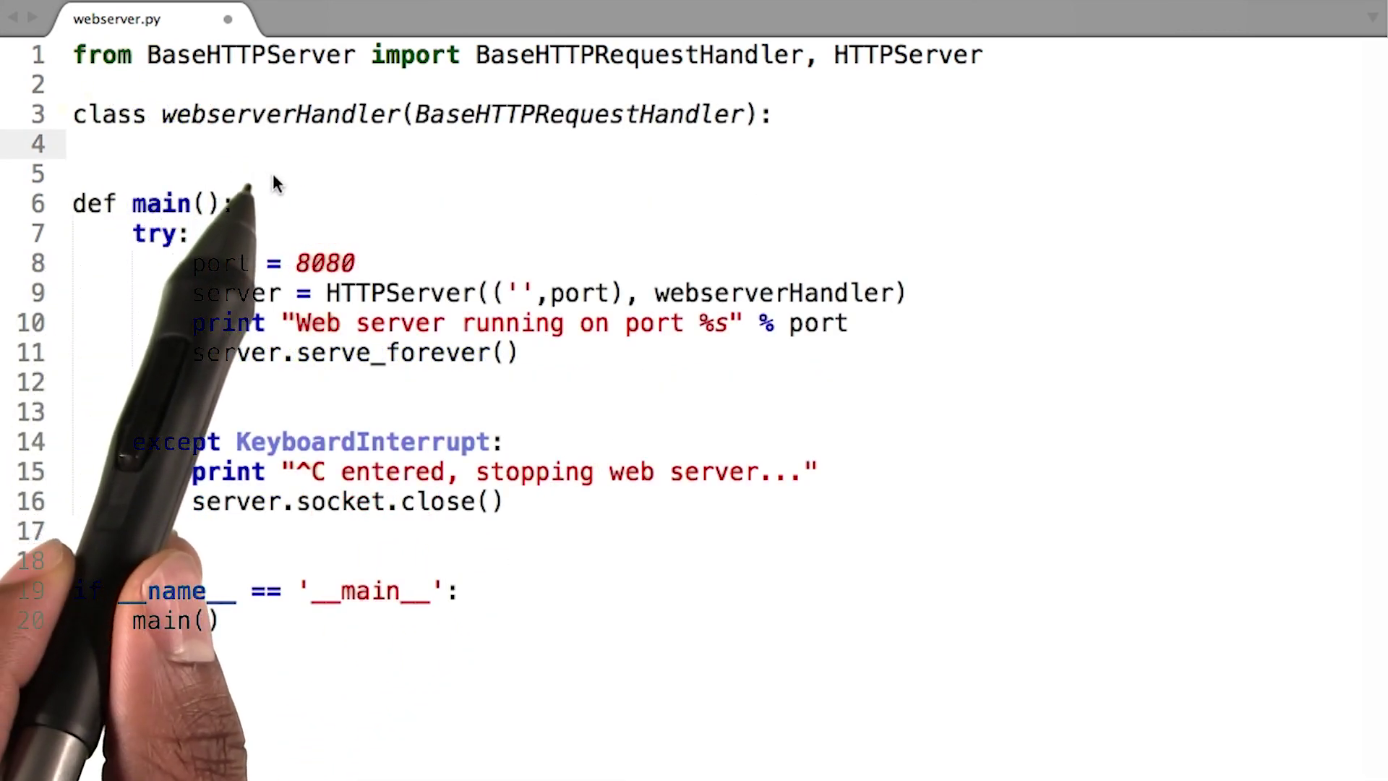
Select the blank line inside the webserverHandler class body.
{"action": "left_click", "coordinate": [428, 165]}
{"action": "key", "text": "shift+Up"}
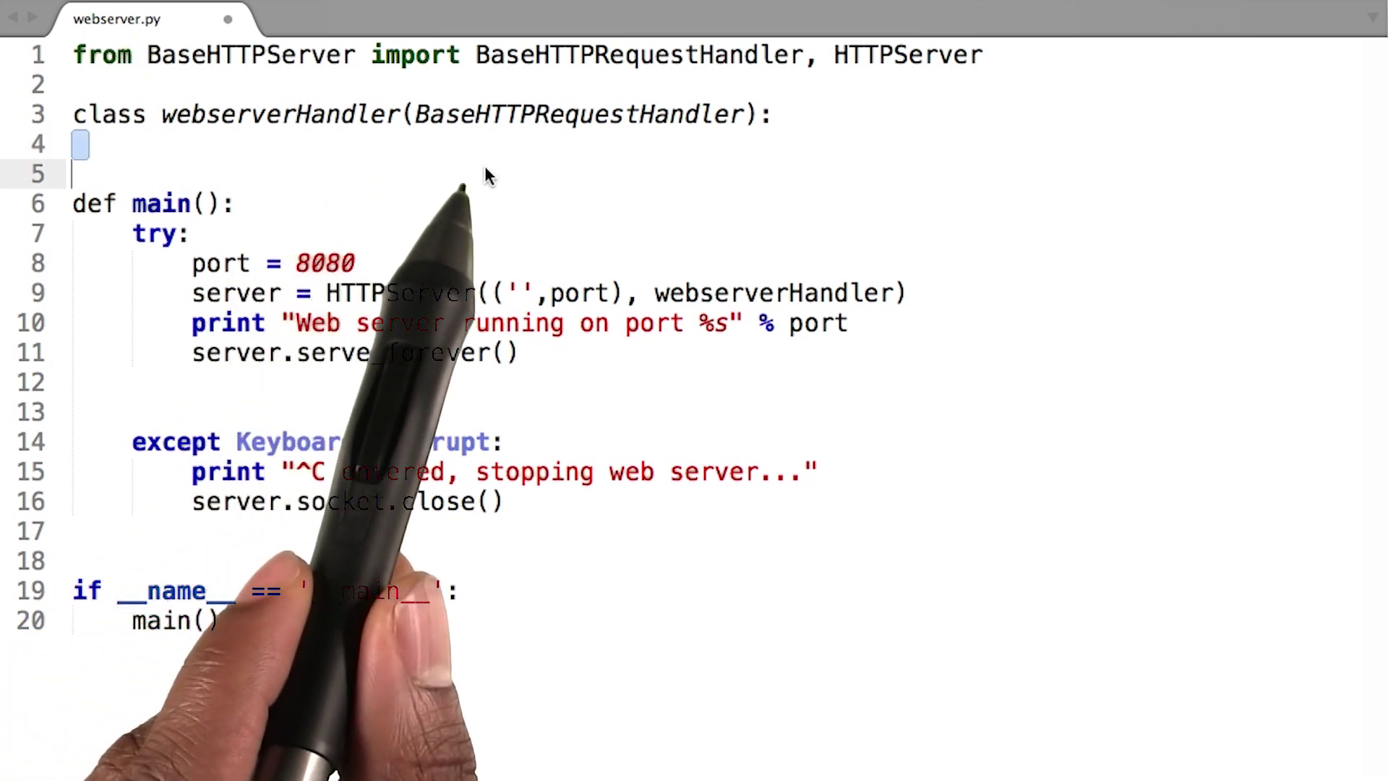